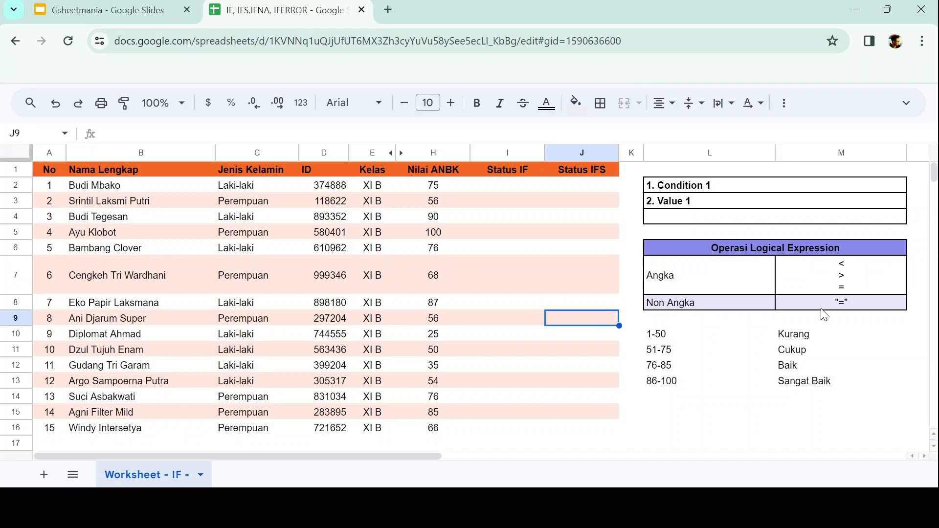
Enter =IF(H2>75,"Sesuai","Tidak sesuai") in cell I2 under Status IF
click(507, 196)
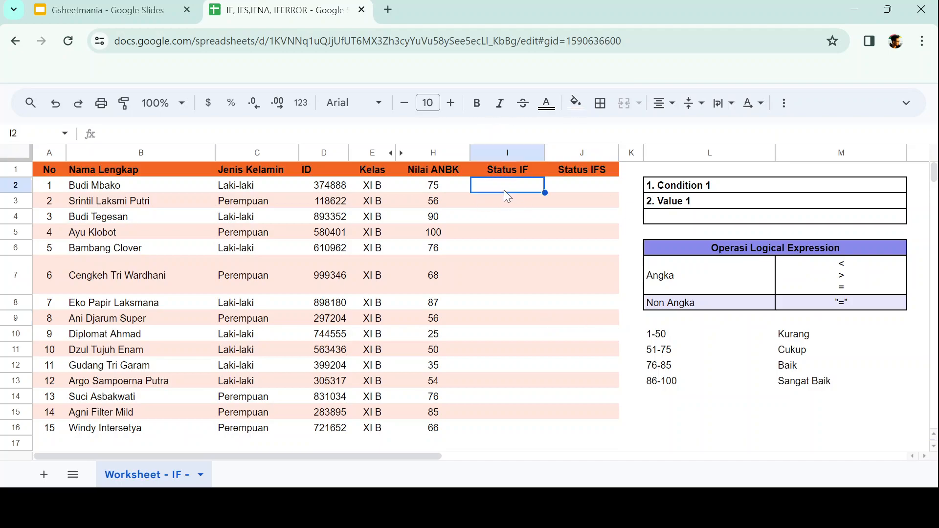
text(=I)
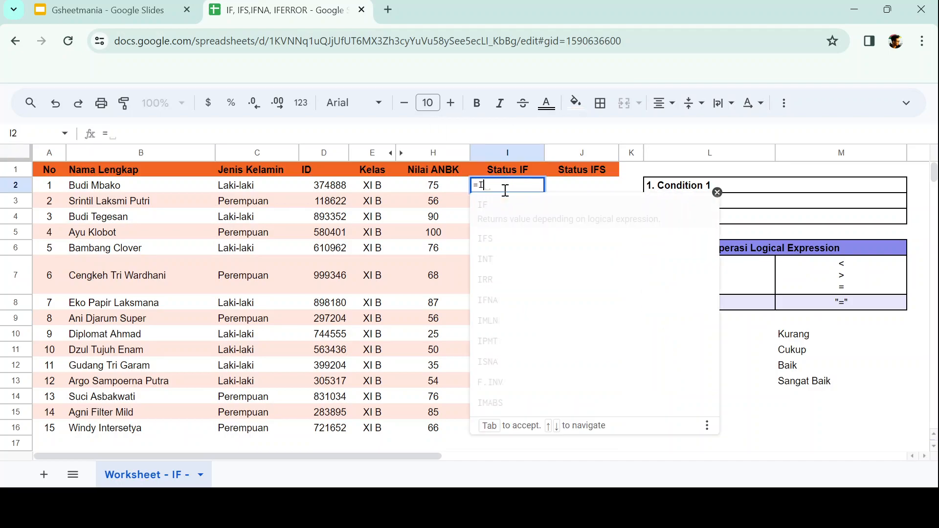
text(F()
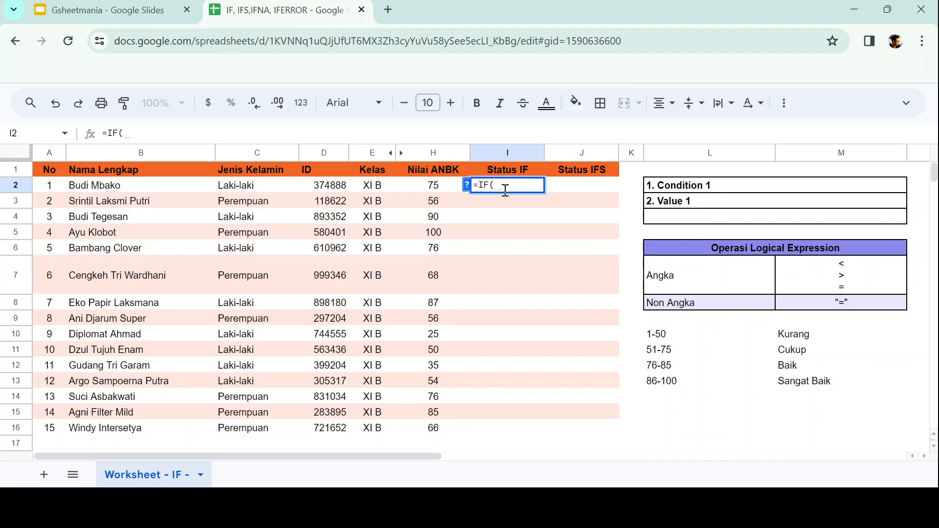
click(438, 191)
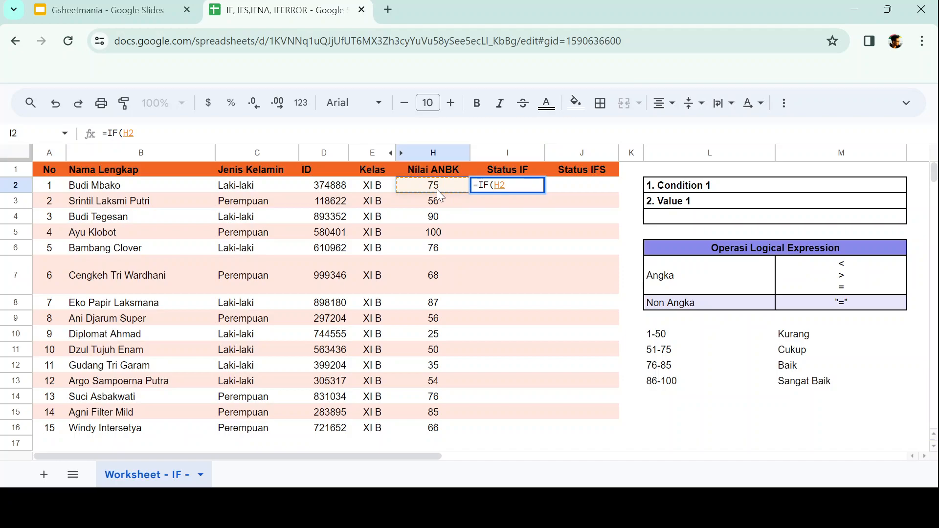
text(>)
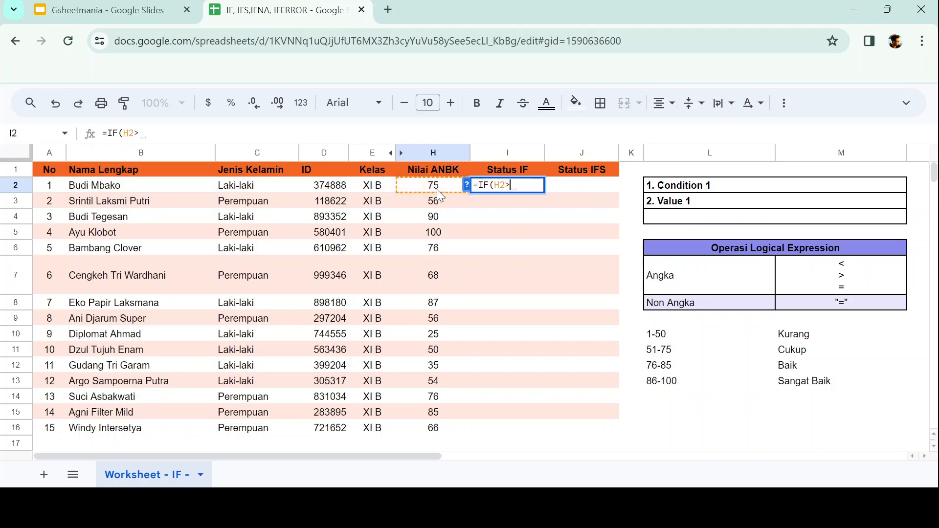
text(75,)
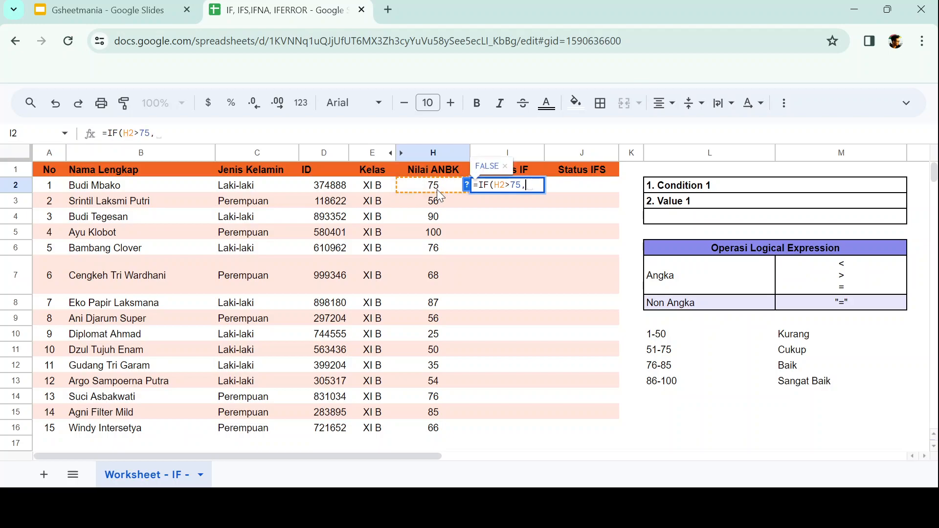
text("Sesuai",)
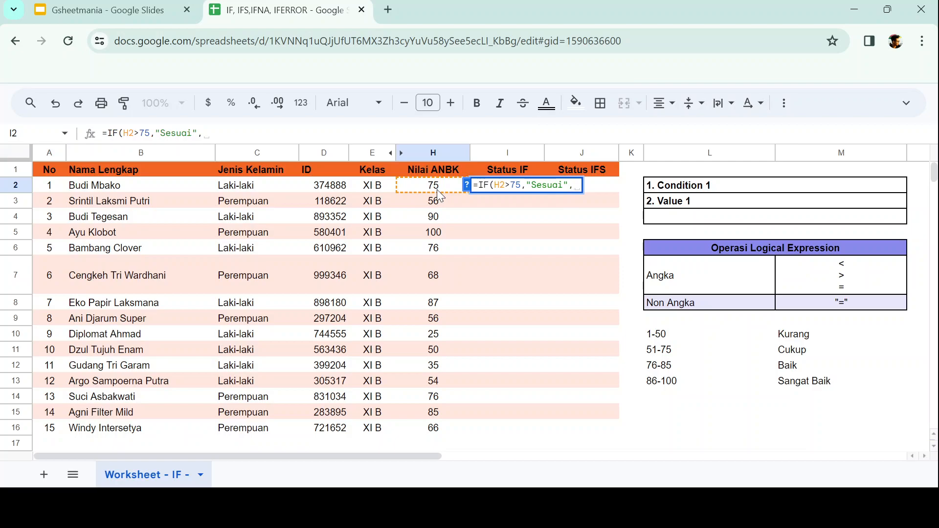
text(")
text(Tidak se)
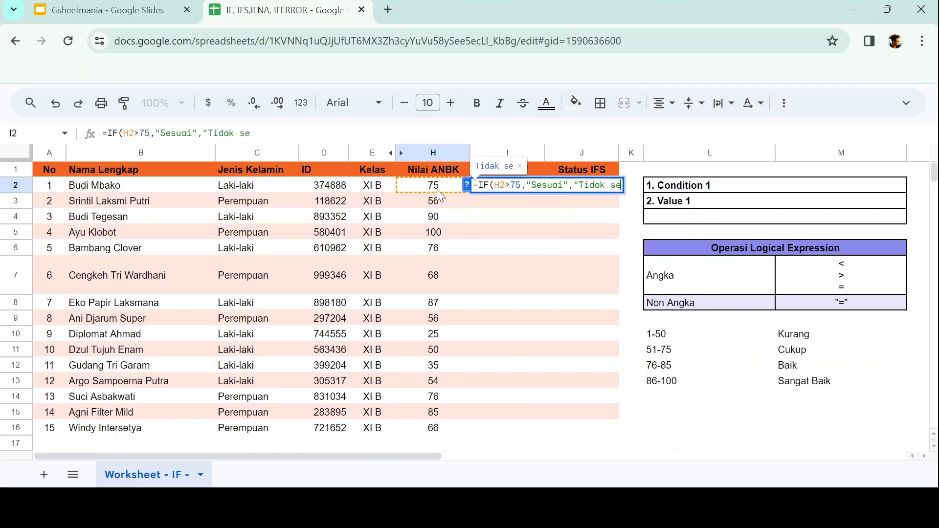
text(suai")
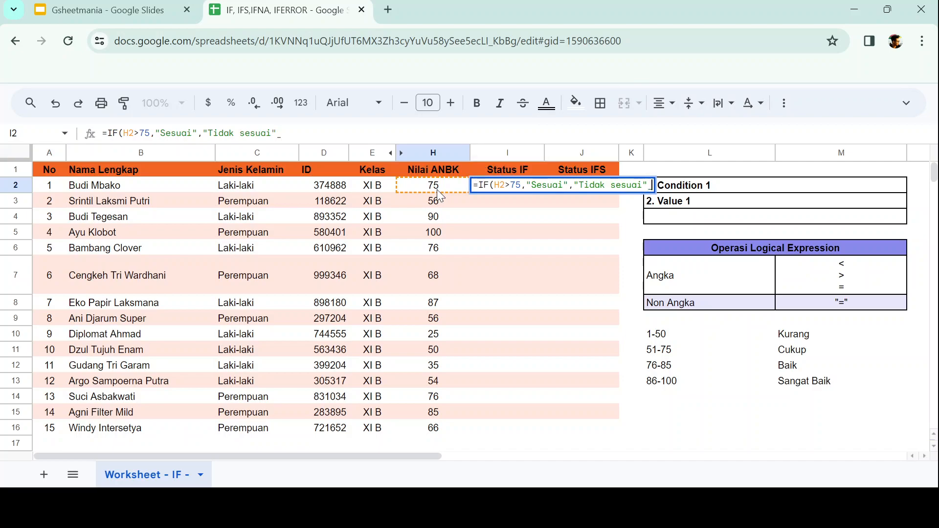
text())
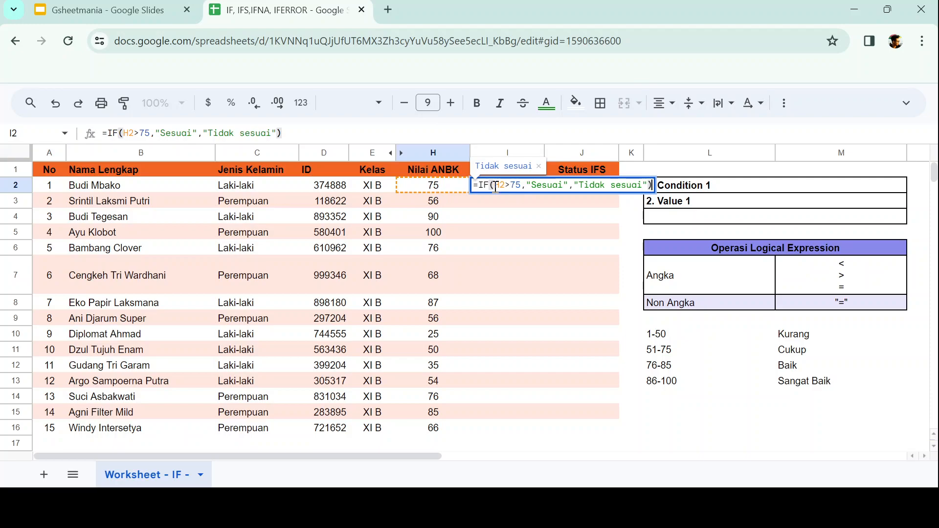
Examine the parts of the IF formula in I2, especially the condition on H2 and its comparison operator
click(476, 186)
key(Right)
key(Right)
key(Right)
key(Right)
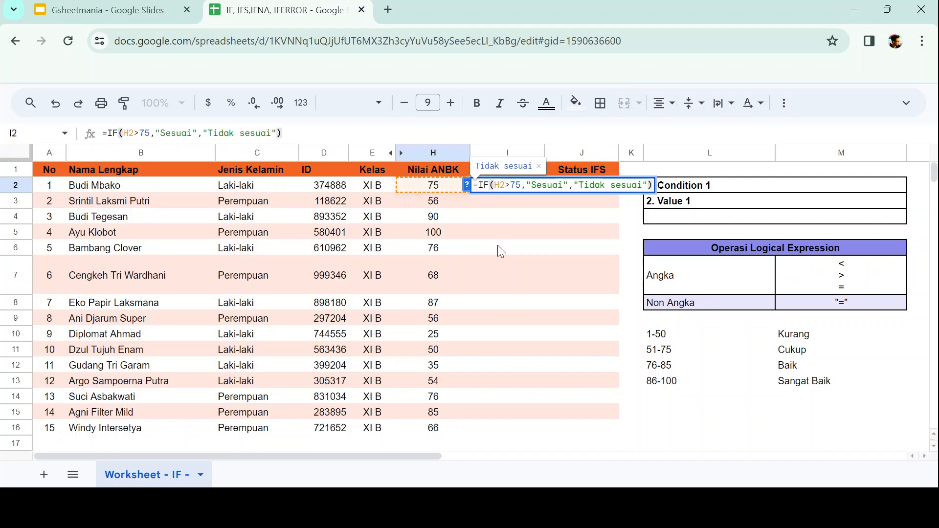
key(Right)
key(Right)
key(shift+Right)
key(shift+Right)
key(shift+Right)
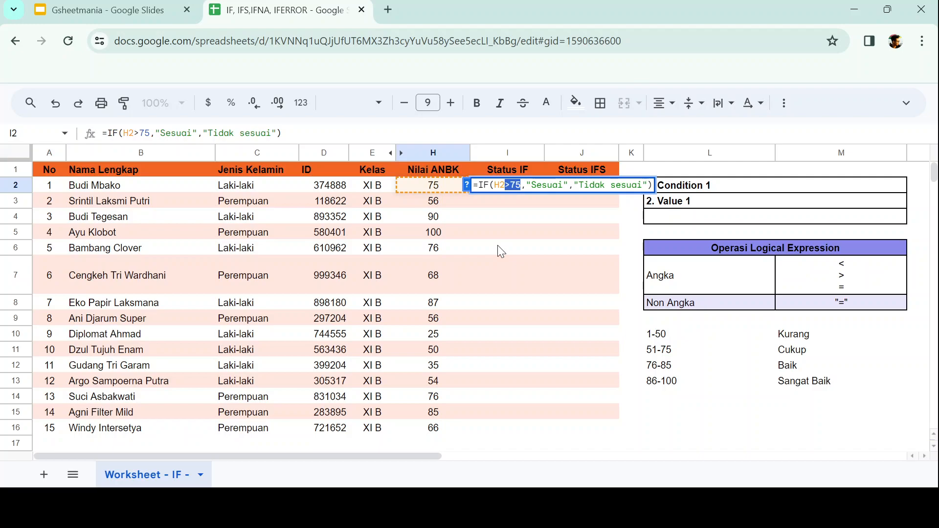
key(Left)
key(shift+Right)
Add the <> operator on a new line at the end of the Angka operators in cell M7
double_click(863, 286)
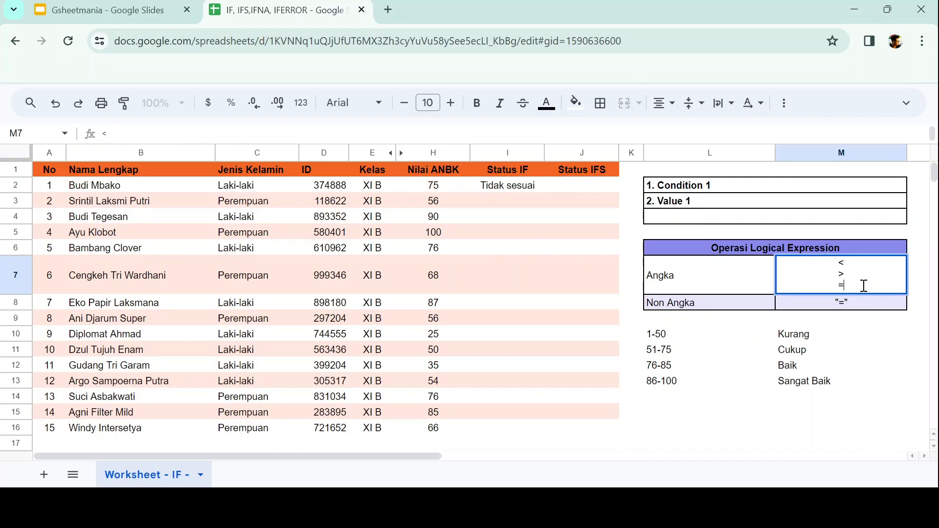
key(alt+Return)
text(<>)
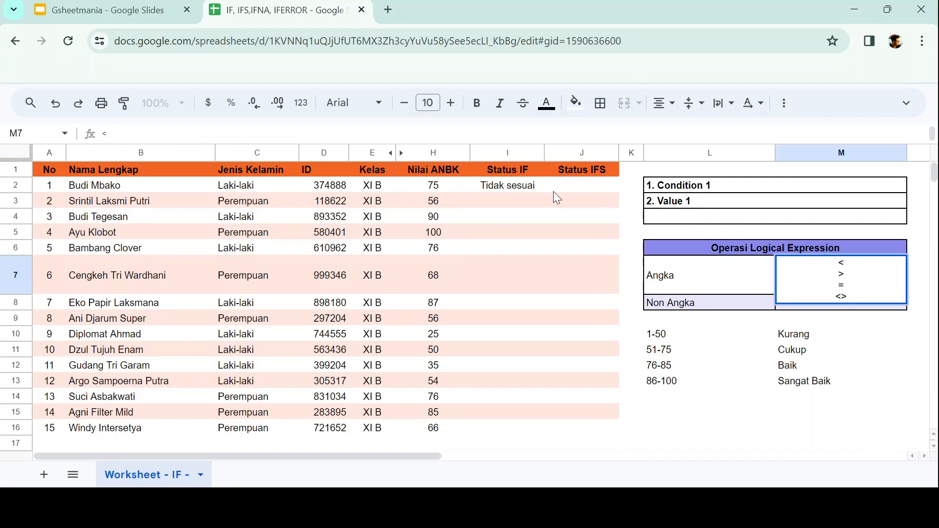
click(529, 186)
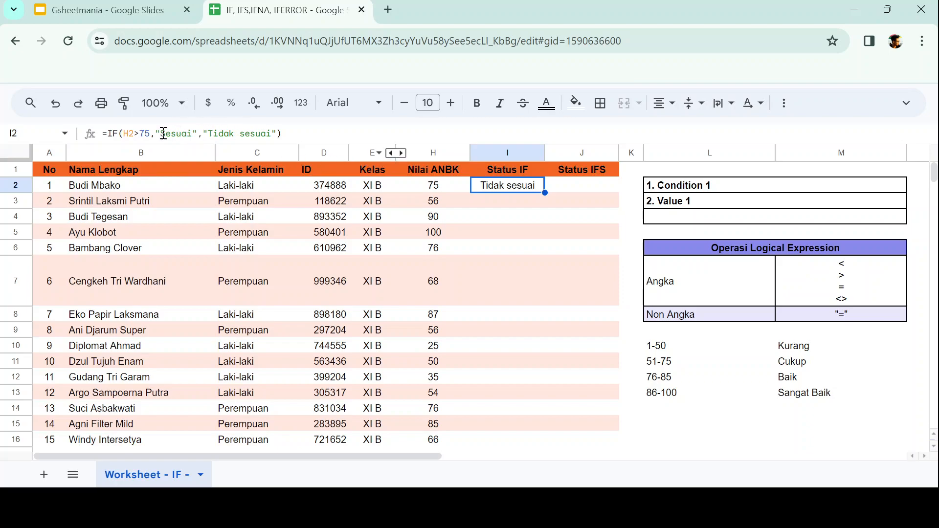
Review the comparison with H2 in the IF formula of cell I2
click(135, 134)
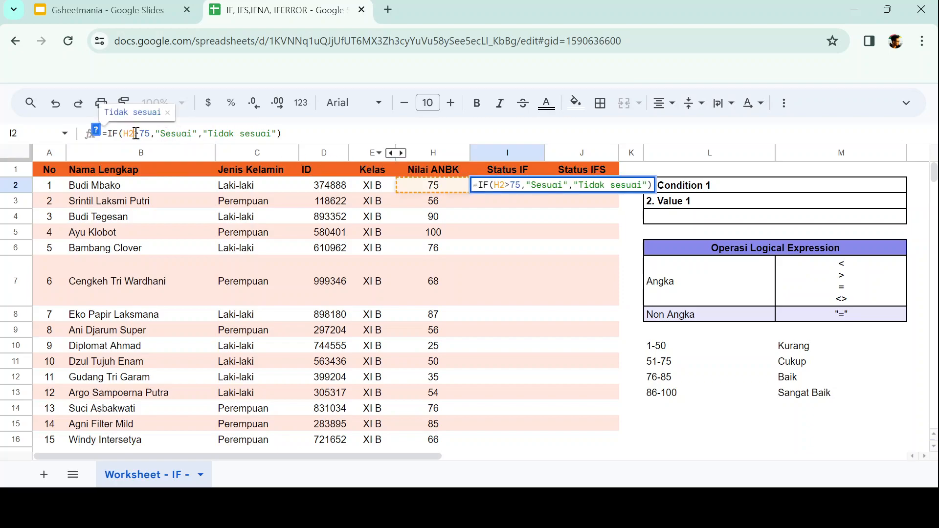
click(541, 249)
click(514, 189)
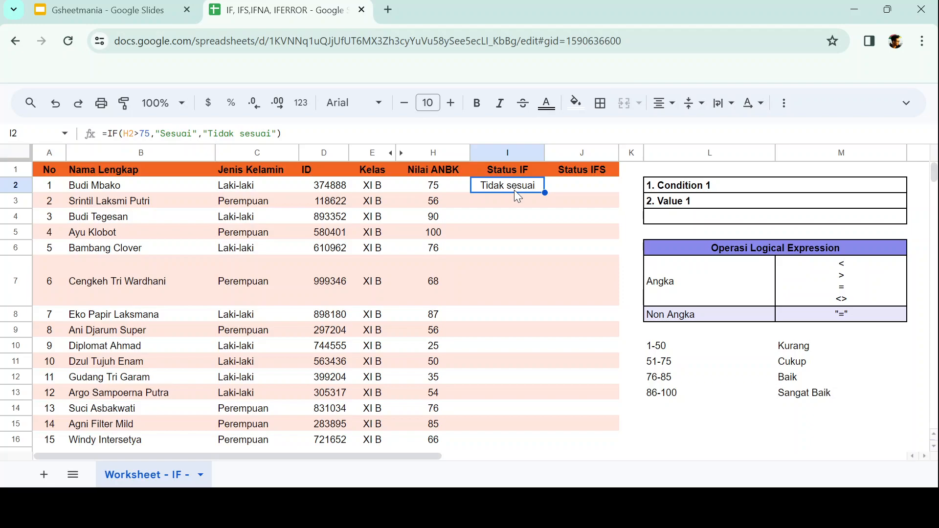
Test the IF formula by setting the Nilai ANBK score in H2 to 75.1 and restoring it to 75
double_click(445, 185)
text(.1)
key(Return)
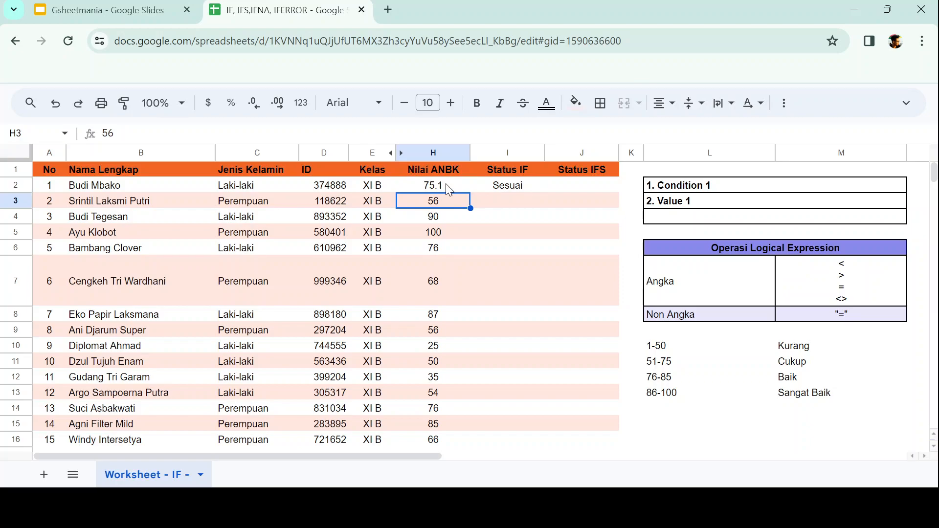
double_click(445, 184)
key(BackSpace)
key(BackSpace)
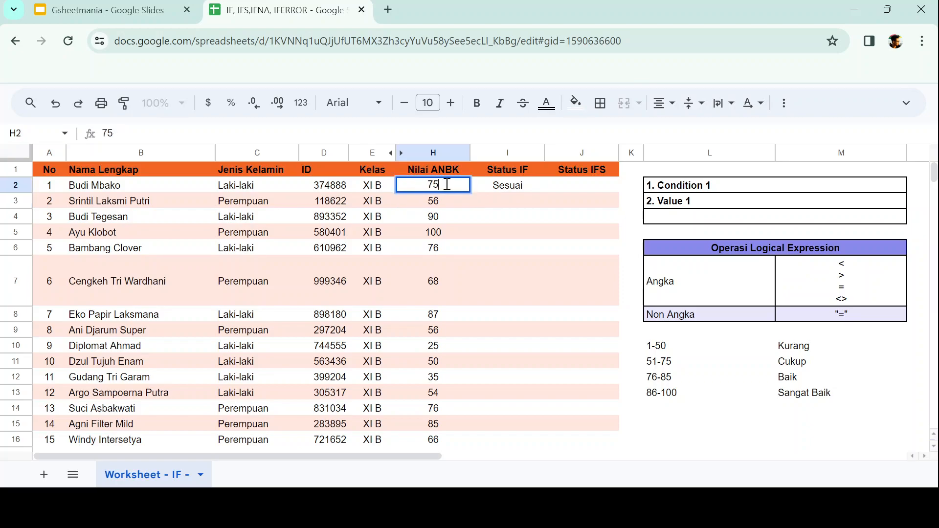
key(Return)
Change the condition of the I2 formula to H2>=75 and reject the suggested formula correction
click(498, 189)
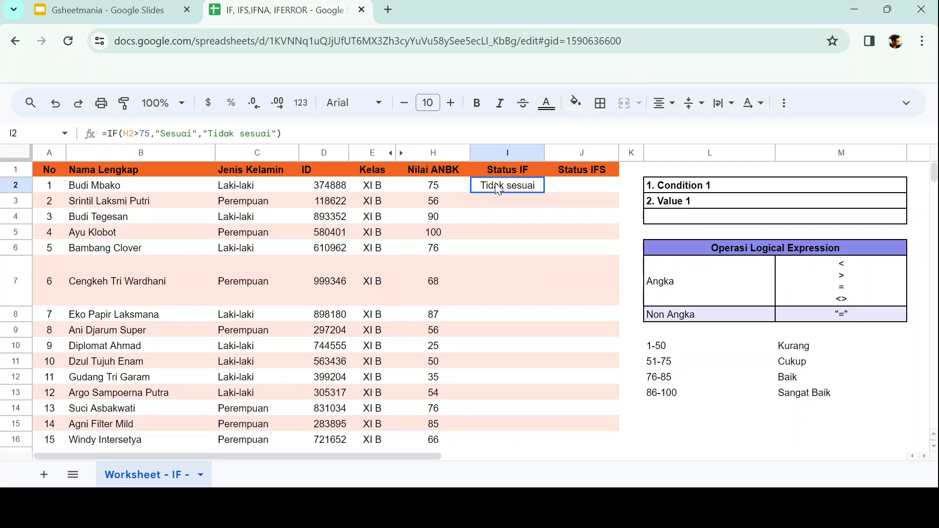
double_click(498, 188)
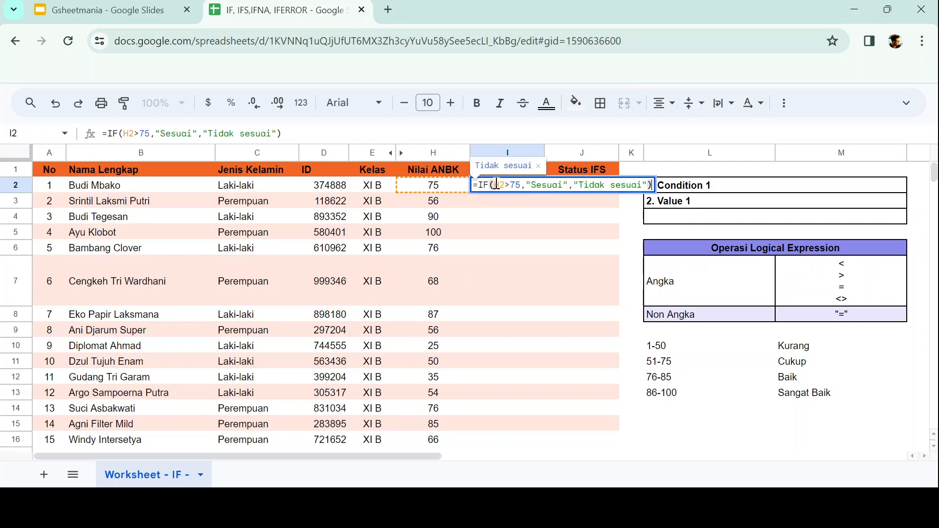
click(141, 134)
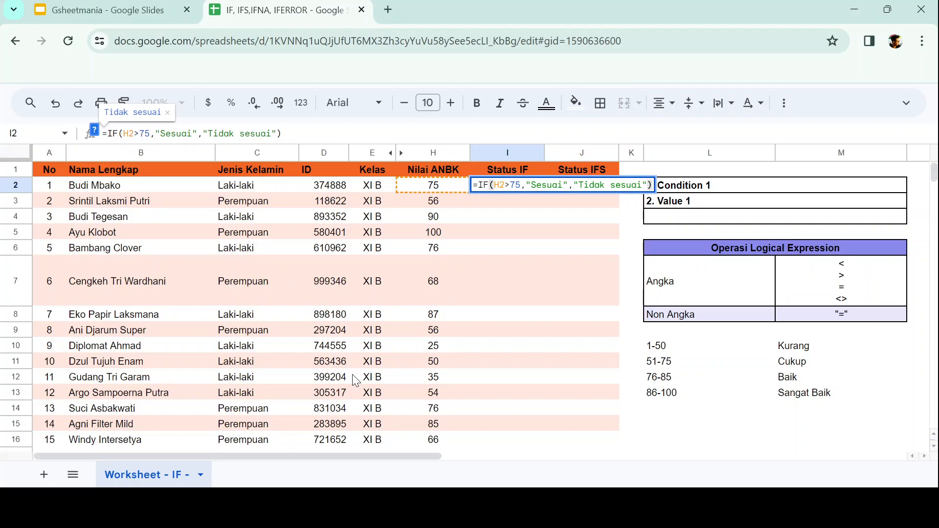
text(=)
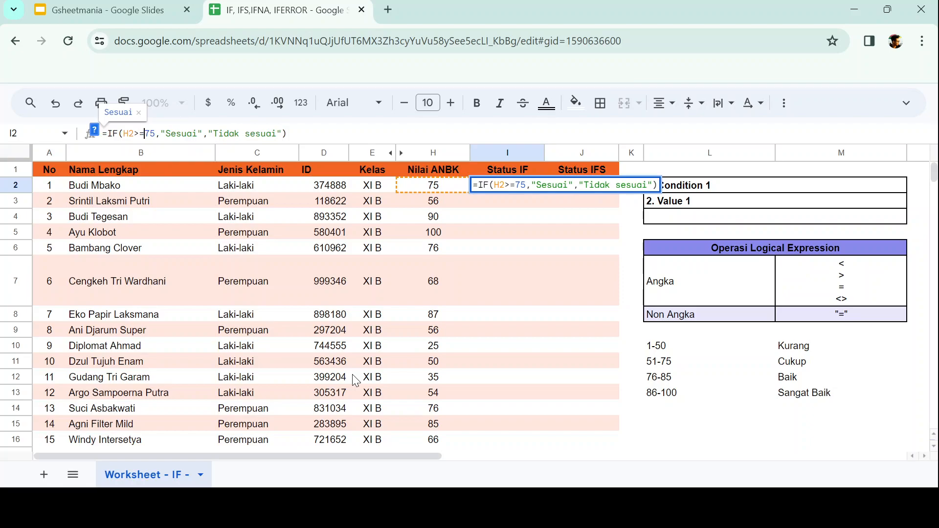
key(Return)
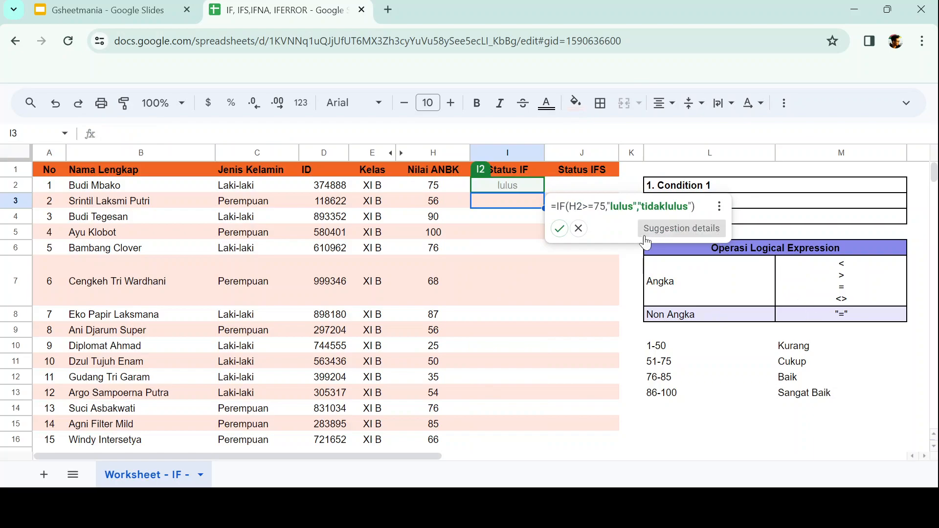
click(578, 229)
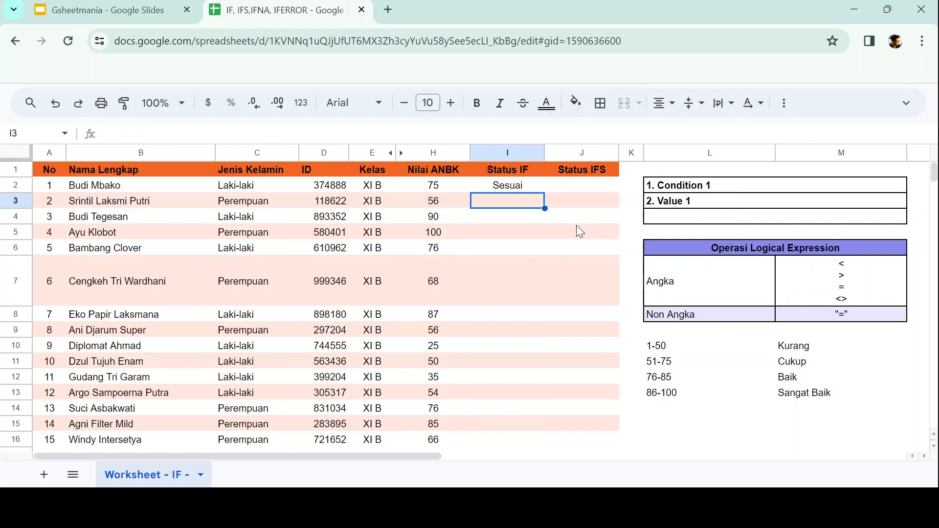
Fill the IF formula from I2 down to row 16 and clear the stray copies from J2:J16
click(521, 186)
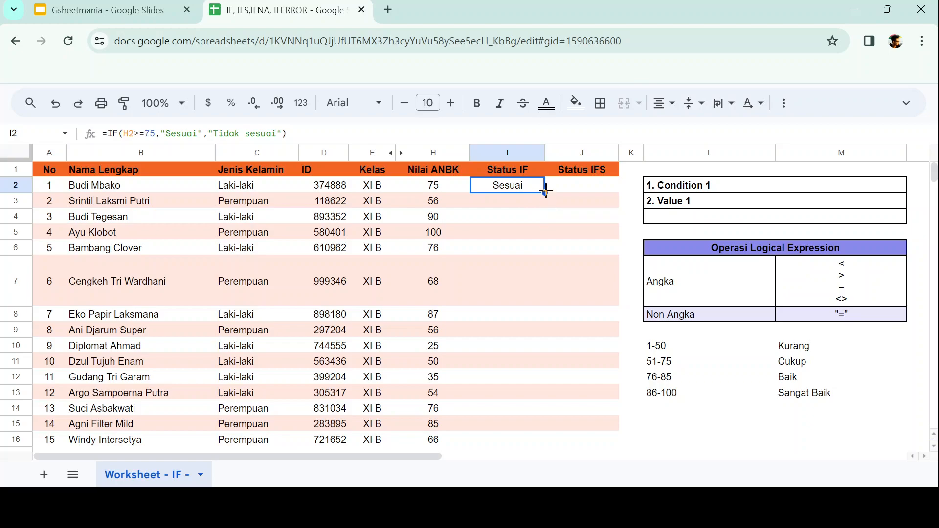
double_click(546, 190)
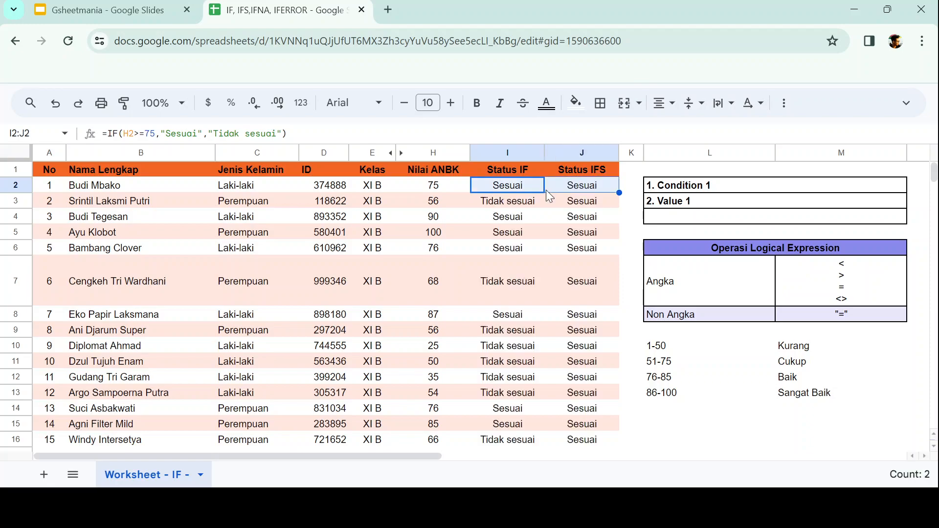
click(561, 188)
key(ctrl+shift+Down)
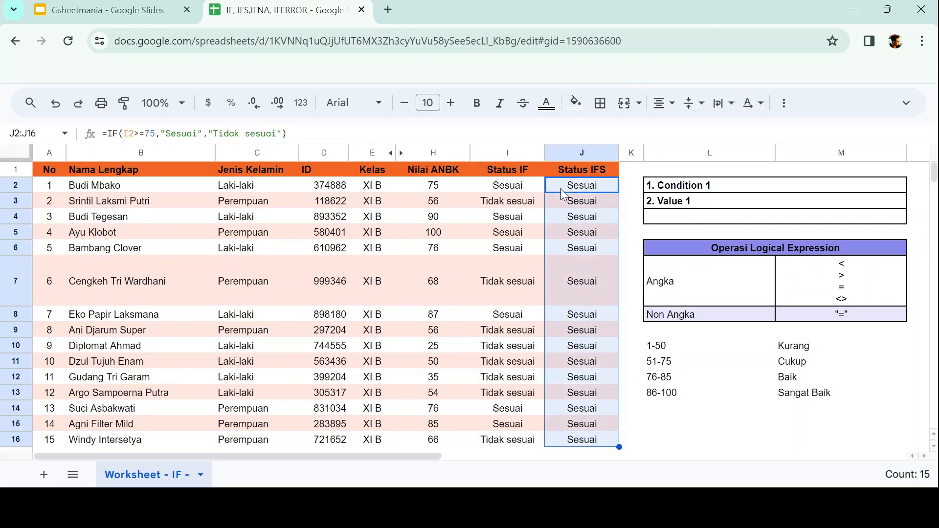
key(Delete)
Examine the filled formulas in the Status IF column and compare them with the Nilai ANBK scores
click(522, 191)
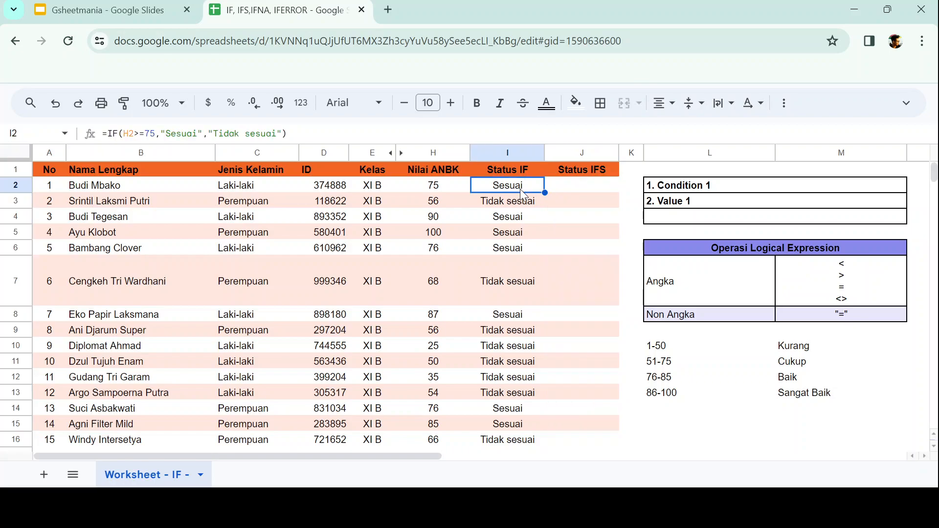
click(504, 400)
key(Up)
key(Up)
key(Up)
key(Up)
key(Up)
key(Up)
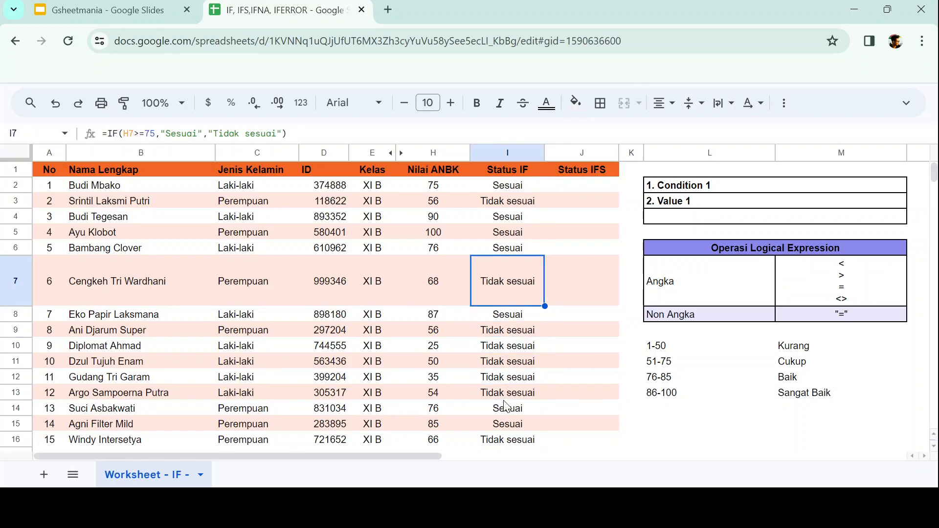
click(510, 185)
click(450, 188)
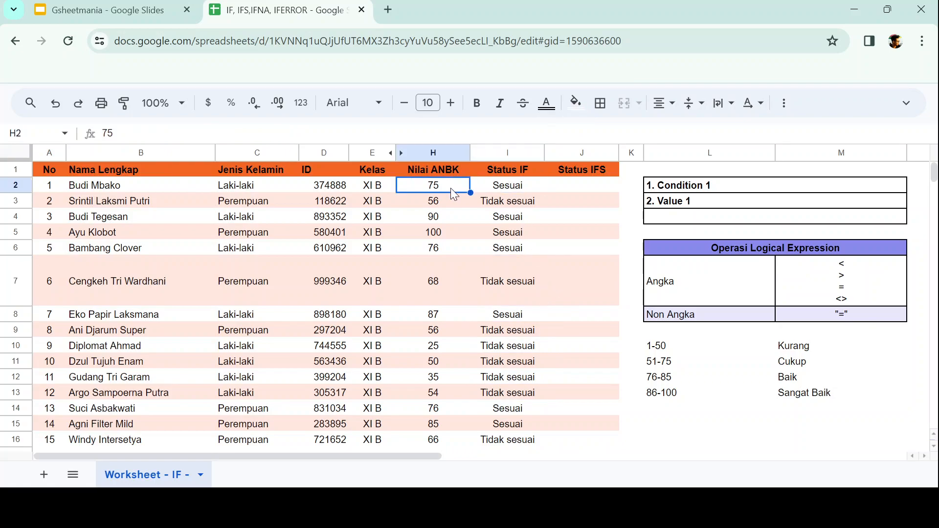
key(Right)
key(Down)
key(Down)
key(Down)
key(Down)
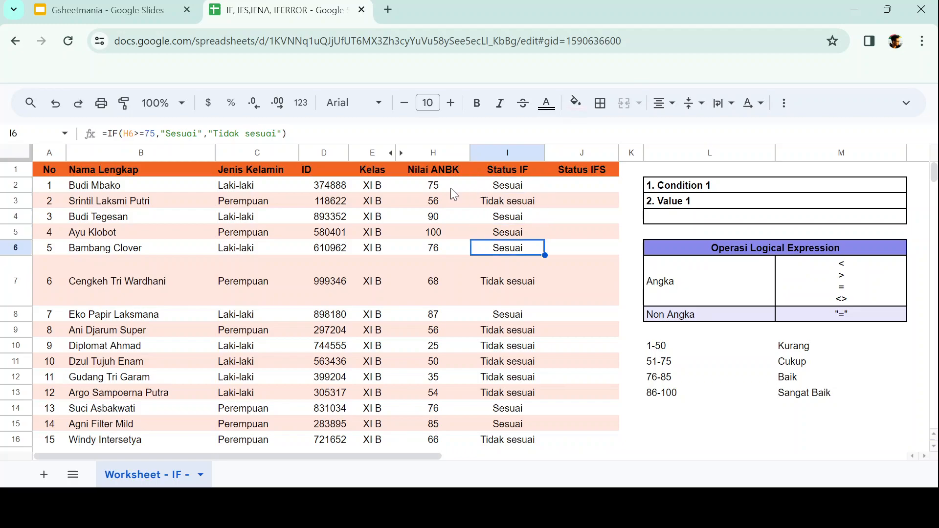
key(Left)
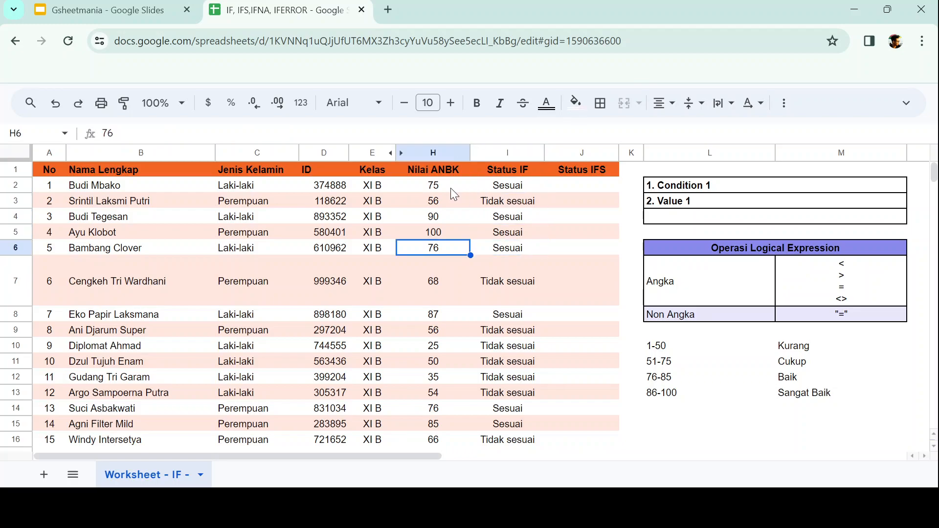
Test the IF formula by setting the Nilai ANBK score in H2 to 74 and to 20, and restore it to 75
key(Up)
key(Up)
key(Up)
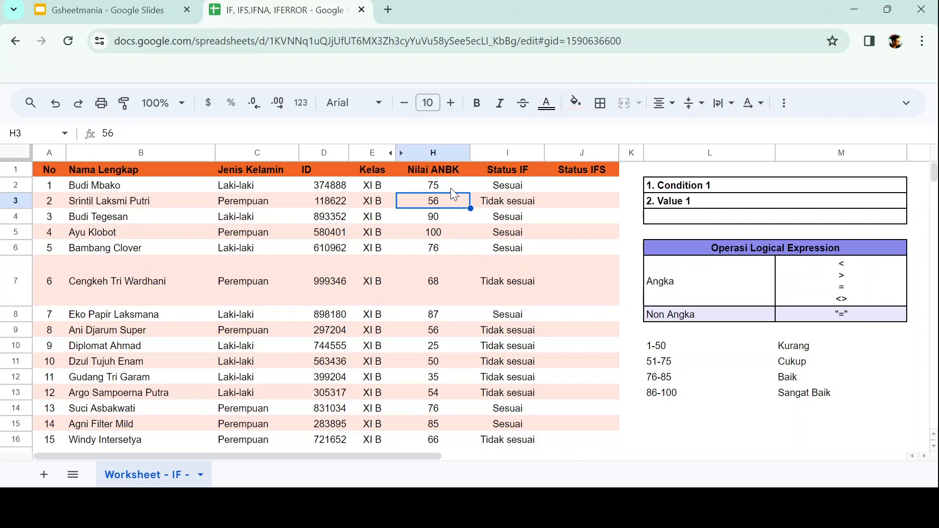
key(Up)
text(74)
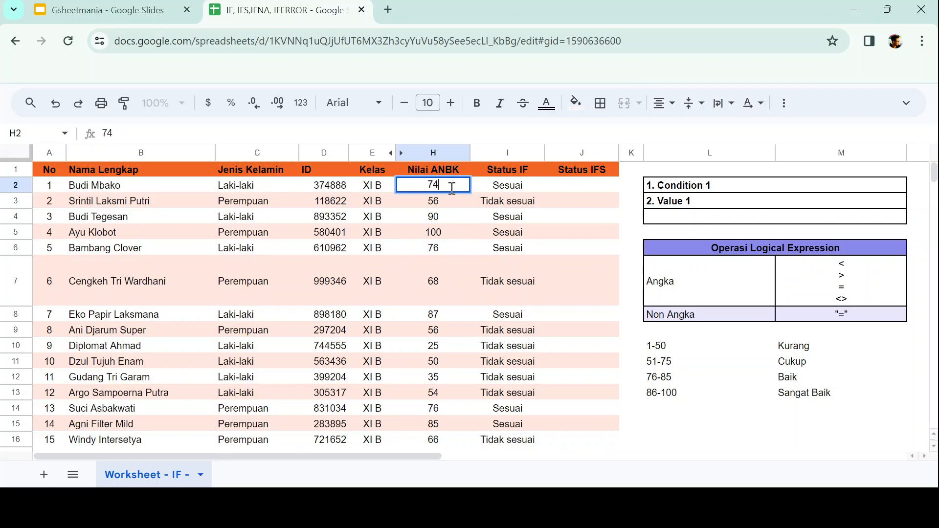
key(Return)
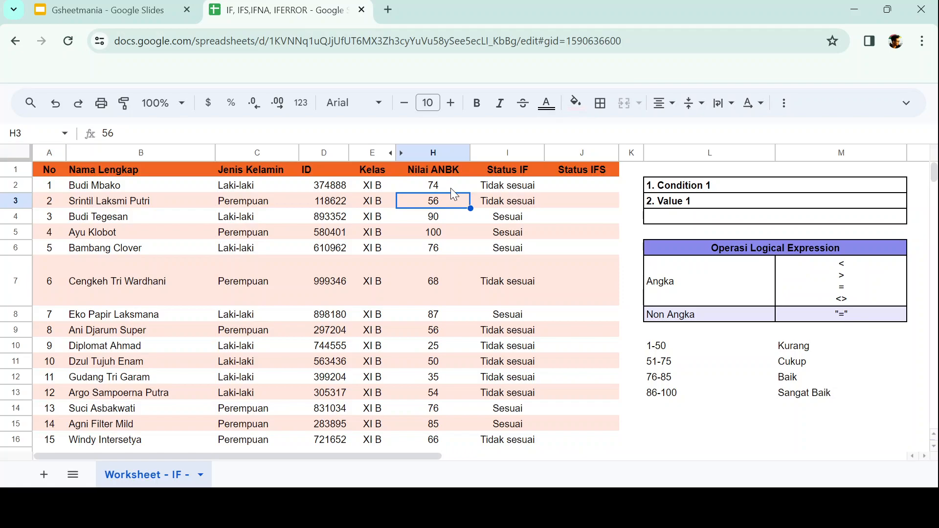
key(Up)
text(20)
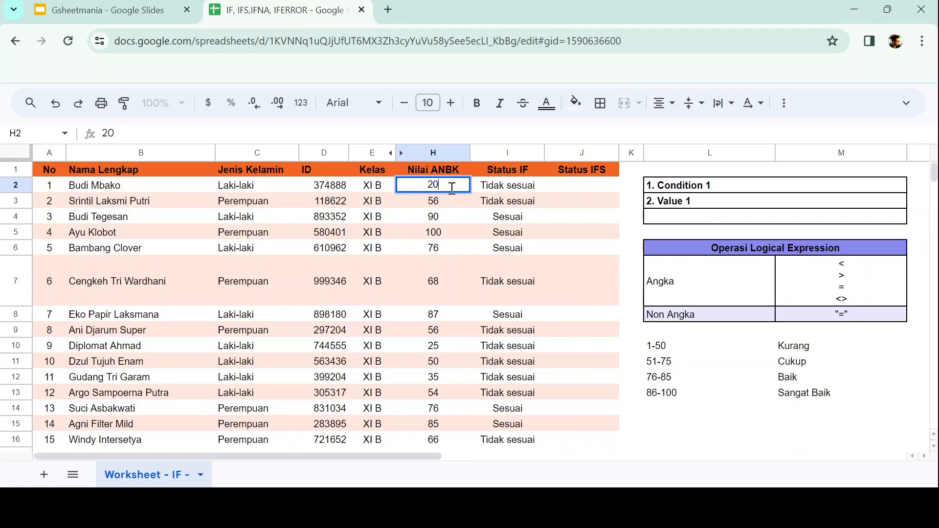
key(Return)
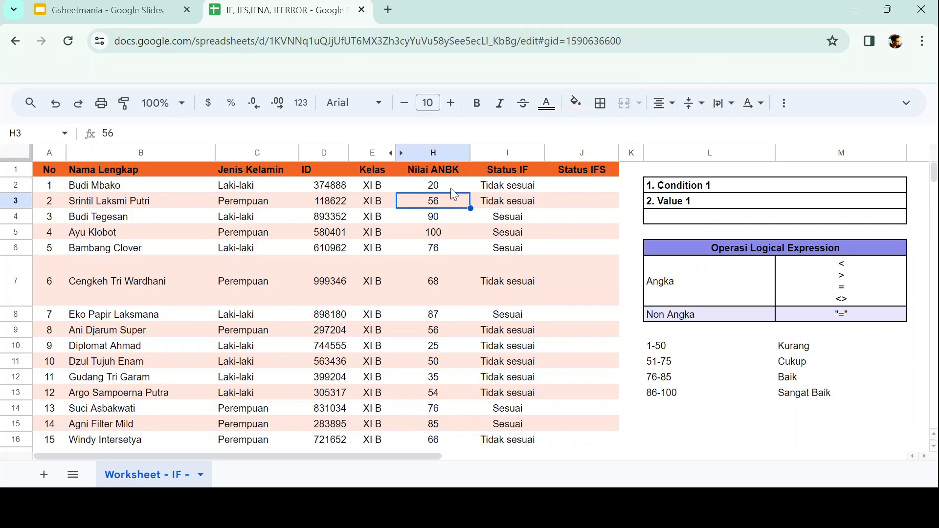
key(Up)
text(75)
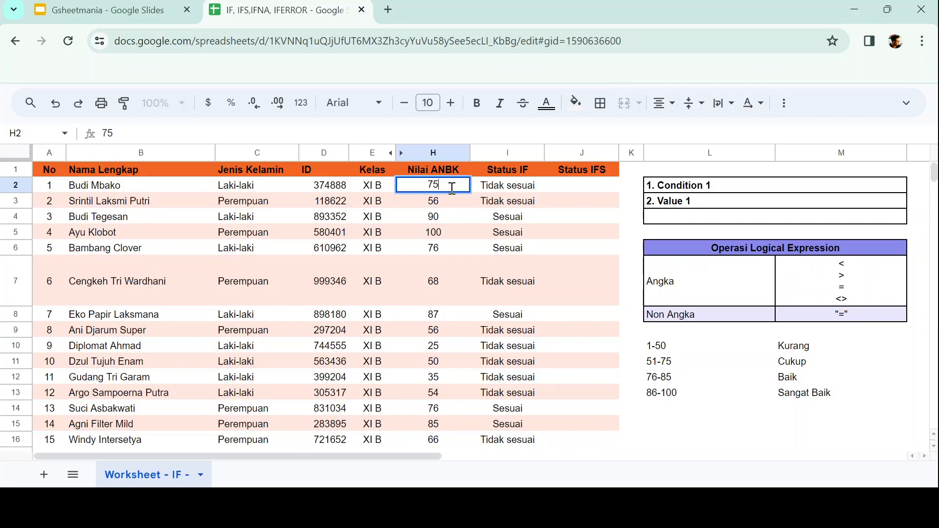
key(Return)
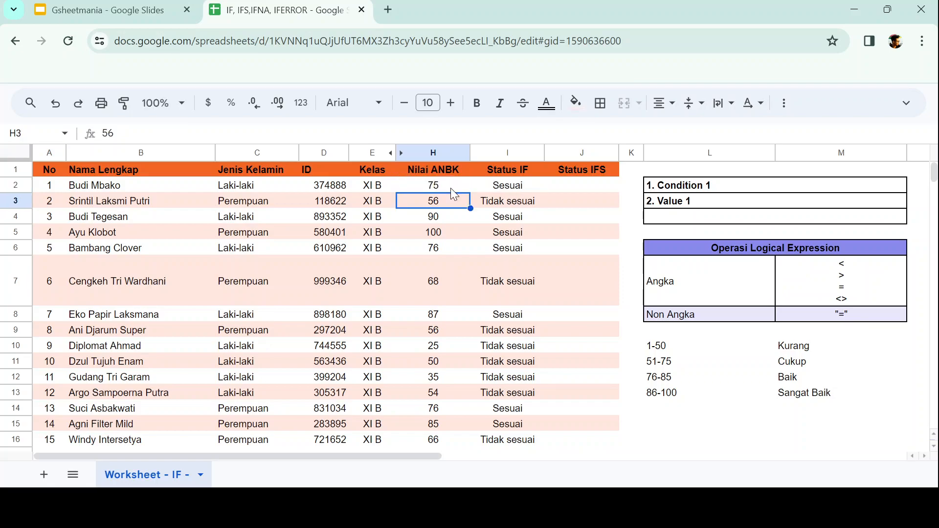
Change the I2 formula to return the numbers 1 and 0 instead of the two texts: =IF(H2>=75,1,0)
click(446, 345)
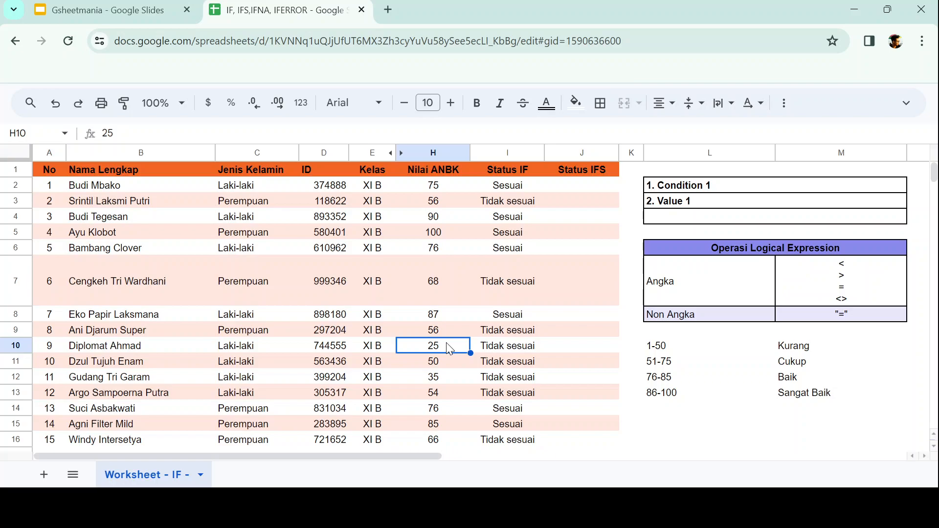
click(520, 185)
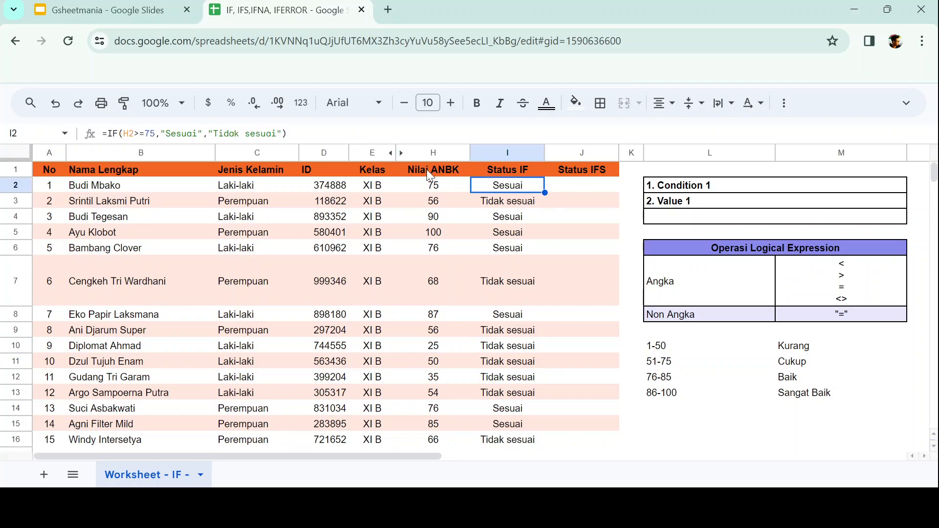
click(203, 135)
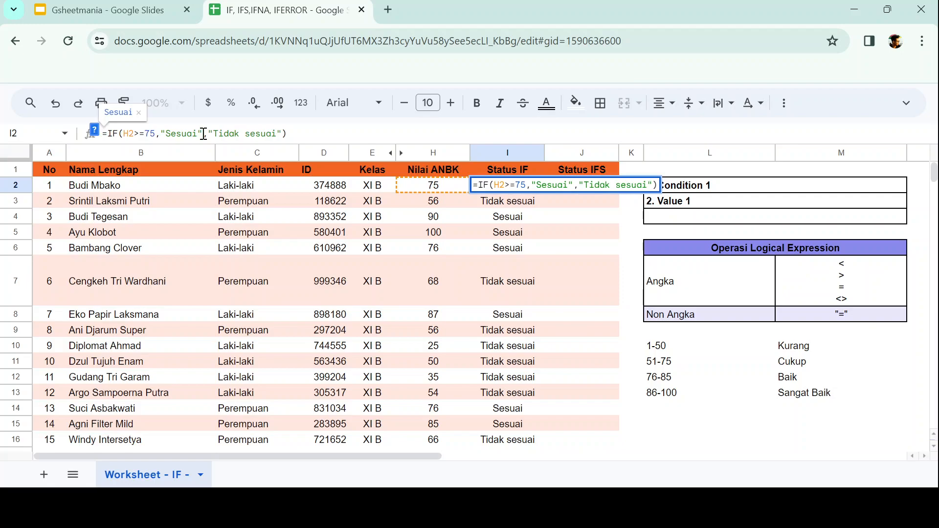
key(shift+Left)
key(shift+Left)
key(shift+Left)
key(shift+Left)
key(shift+Left)
key(shift+Left)
key(shift+Left)
key(shift+Left)
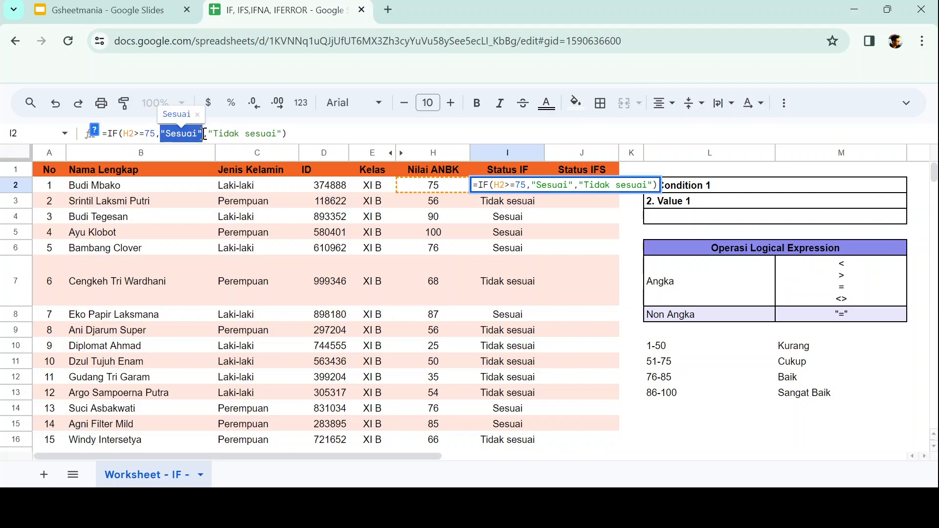
text(1)
key(shift+Right)
key(shift+Right)
key(shift+Right)
key(shift+Right)
key(shift+Right)
key(shift+Right)
key(shift+Right)
key(shift+Right)
key(shift+Right)
key(shift+Right)
key(shift+Right)
key(shift+Right)
key(shift+Right)
key(shift+Right)
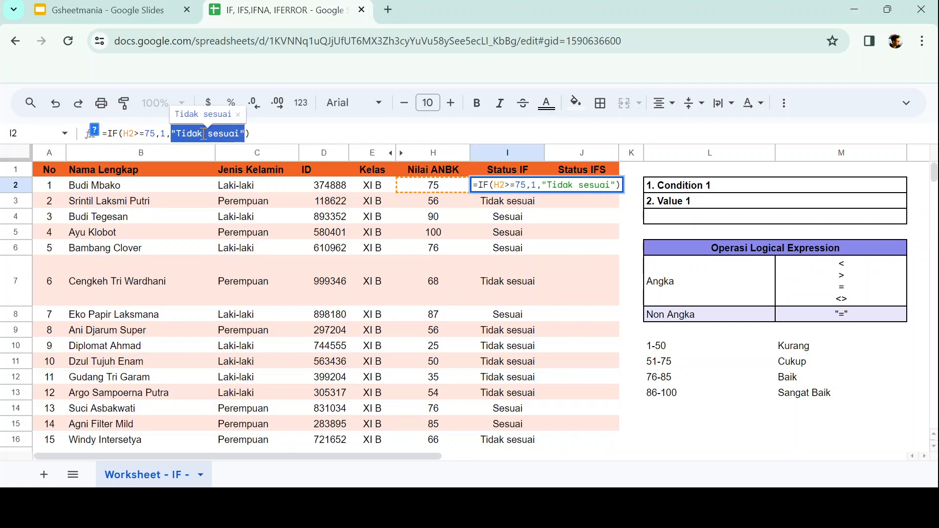
key(Return)
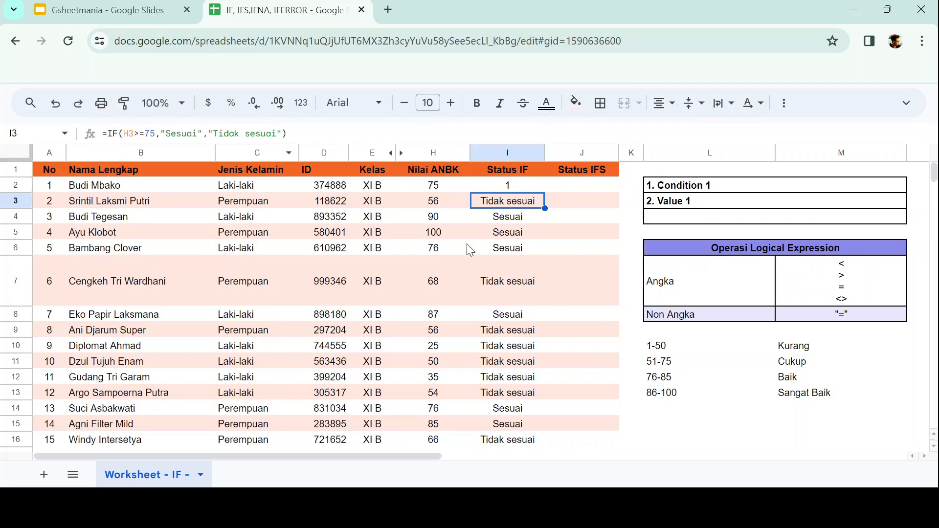
Restore the text results "Sesuai" and "Tidak sesuai" in the I2 formula and reject the suggested formula correction
key(Up)
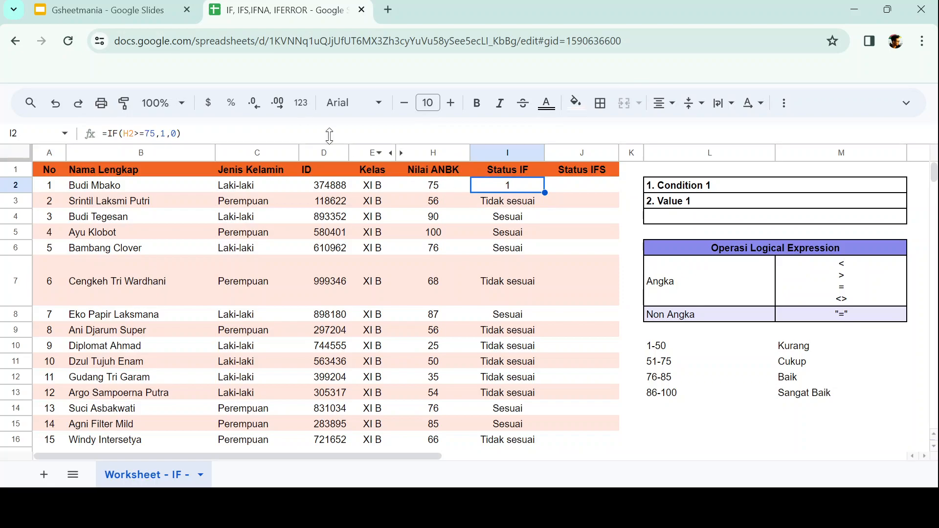
click(168, 136)
double_click(164, 136)
key(BackSpace)
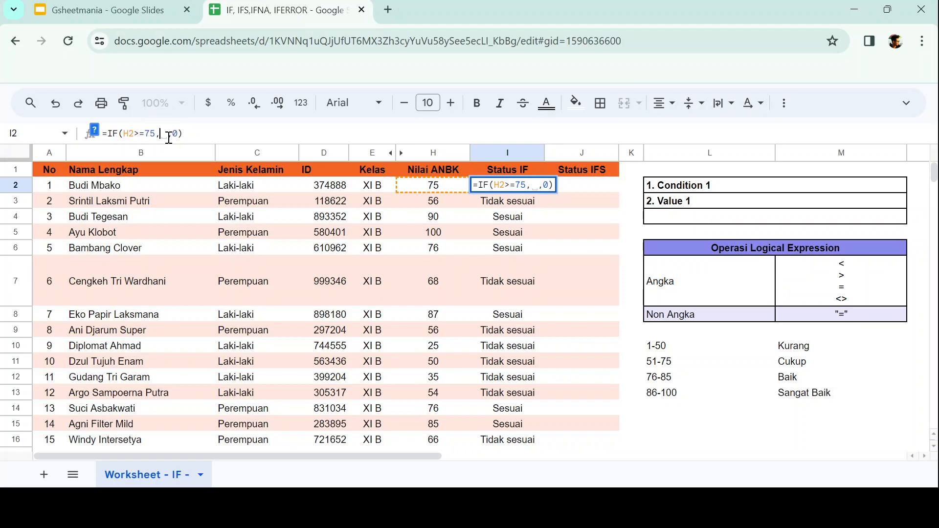
text(")
text(")
text(Sesuai)
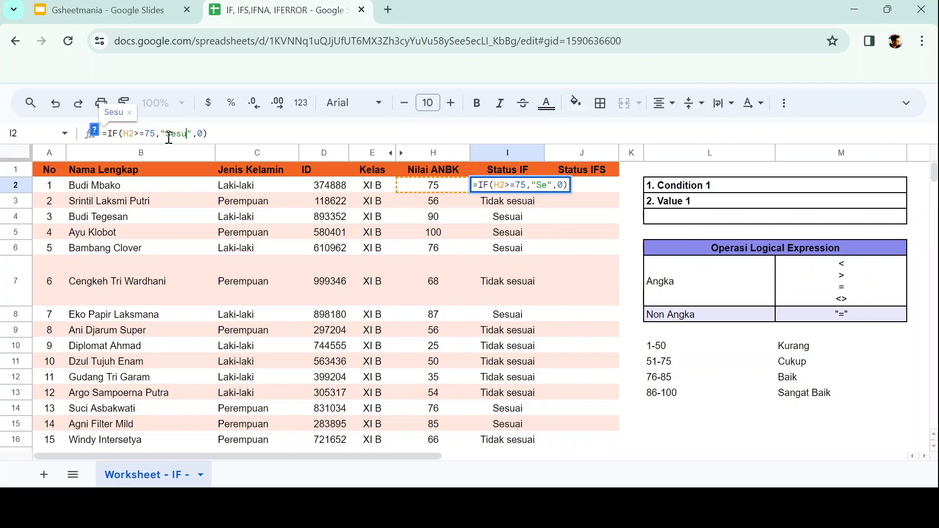
key(Right)
key(Right)
key(shift+Left)
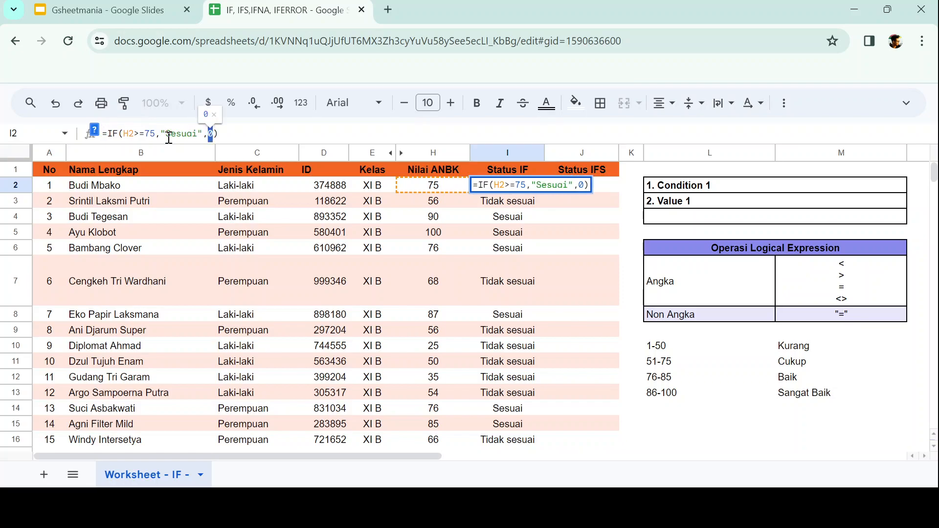
text(",")
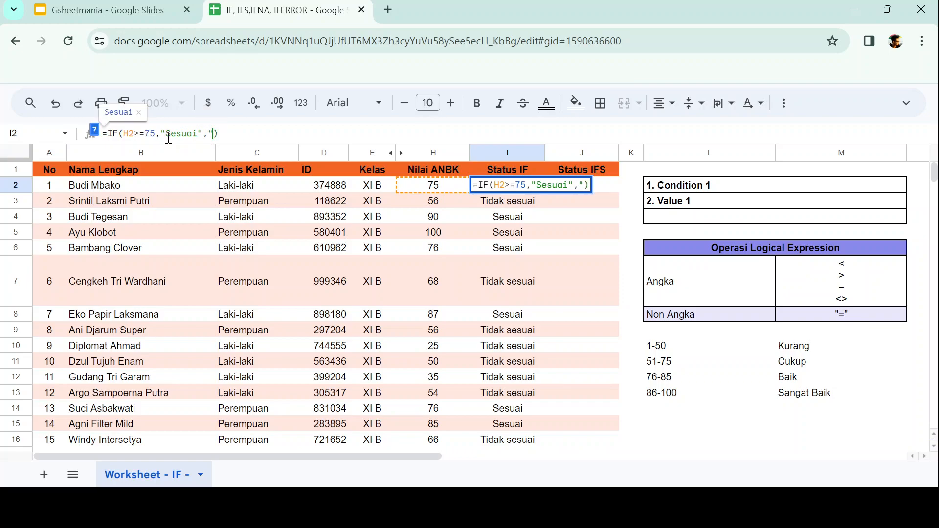
text(Tidak )
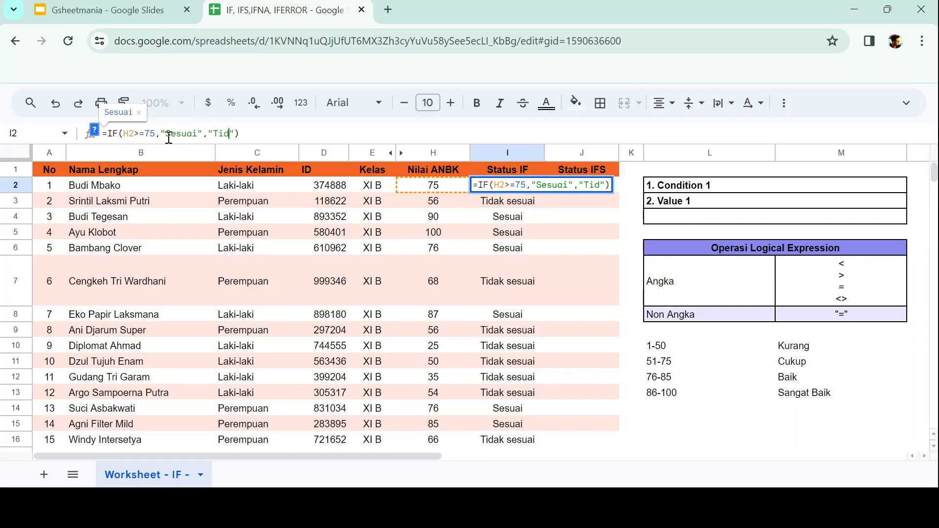
text(sesuai)
key(Return)
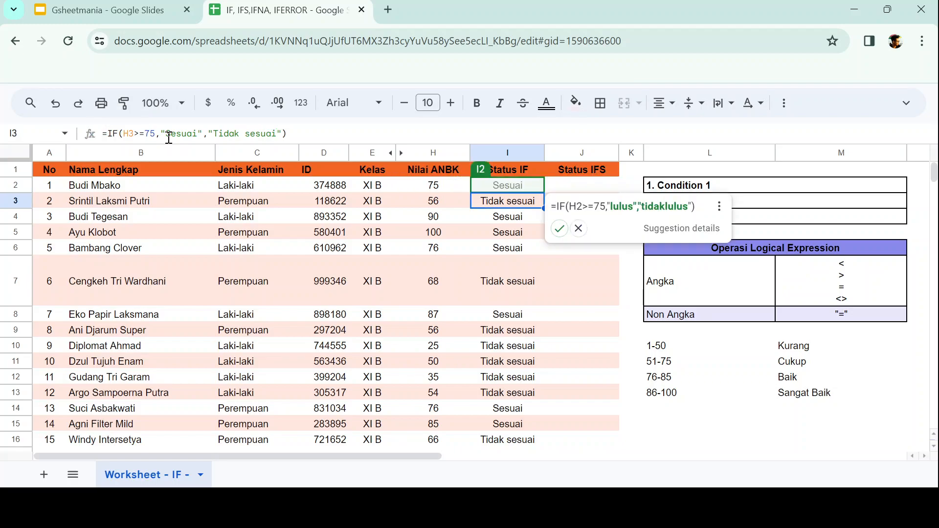
click(579, 229)
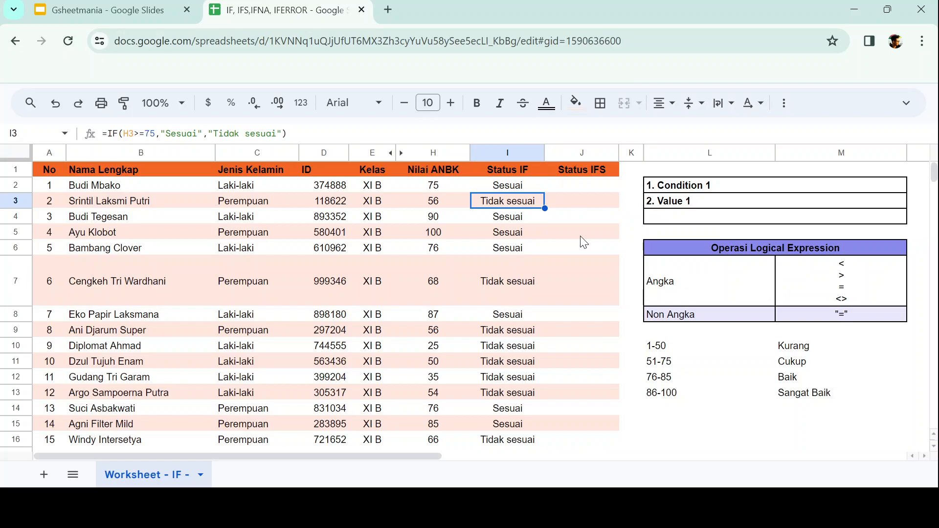